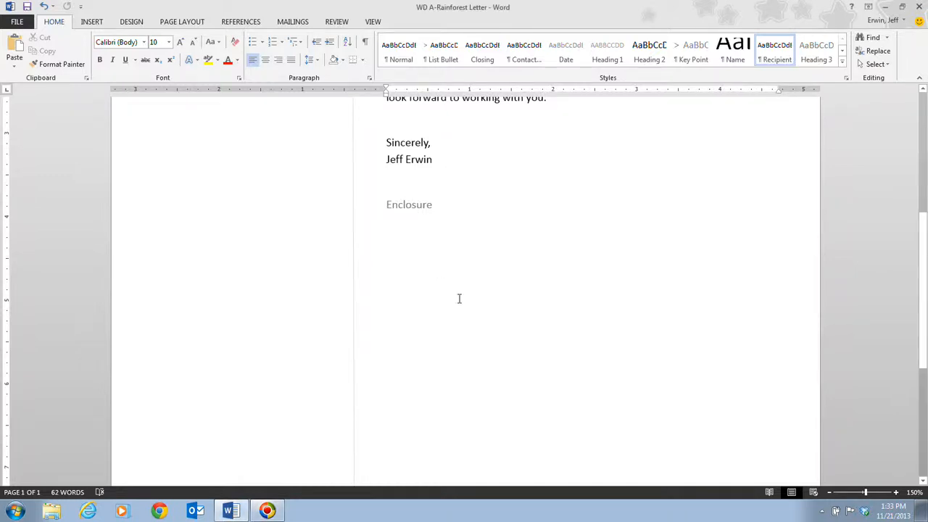
- Remove the content control from the large sender name heading in the letter's side column
scroll(457, 301, up, 6)
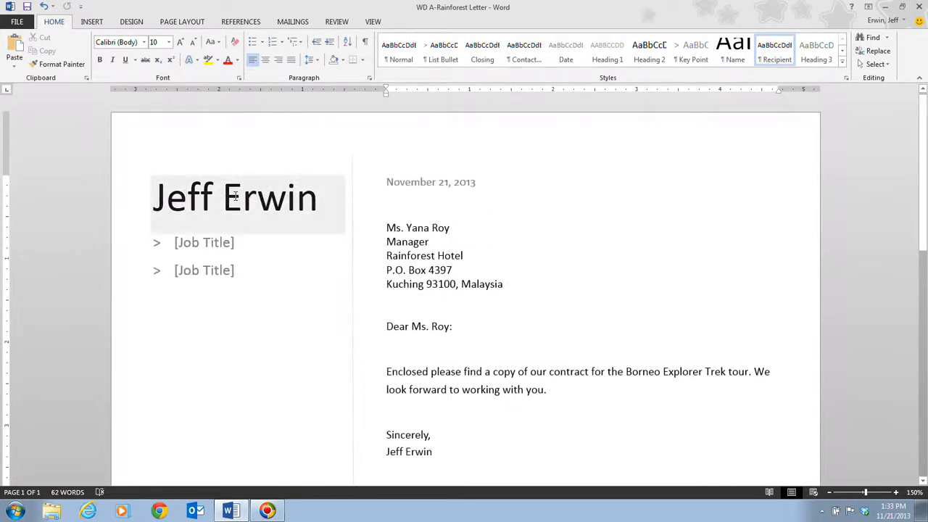
click(235, 196)
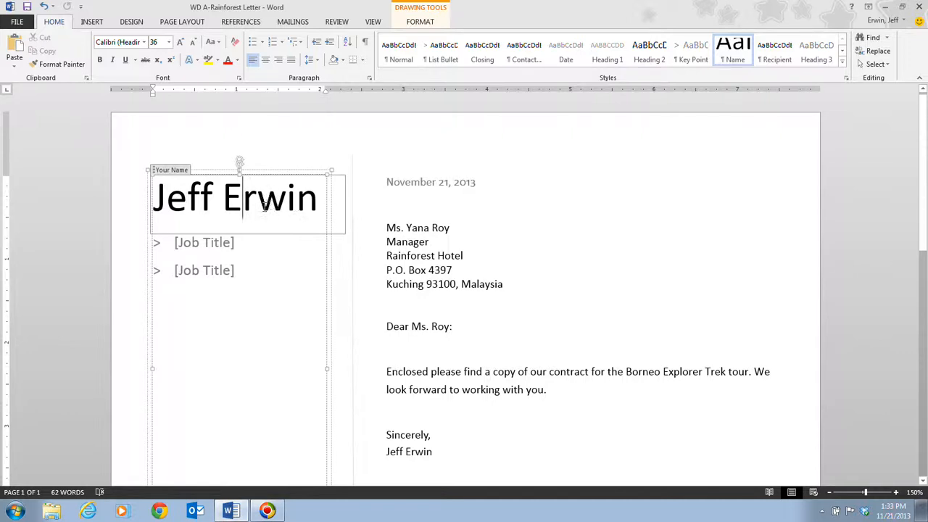
right_click(260, 205)
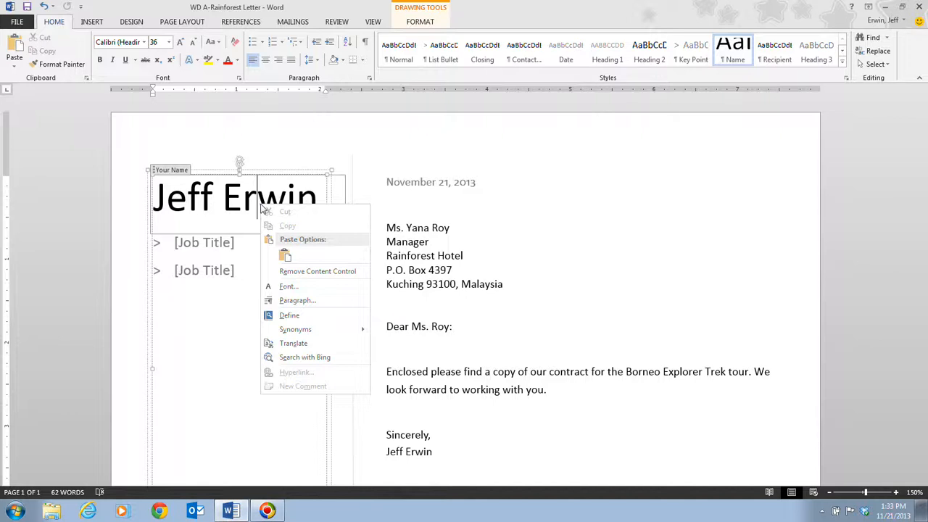
click(328, 273)
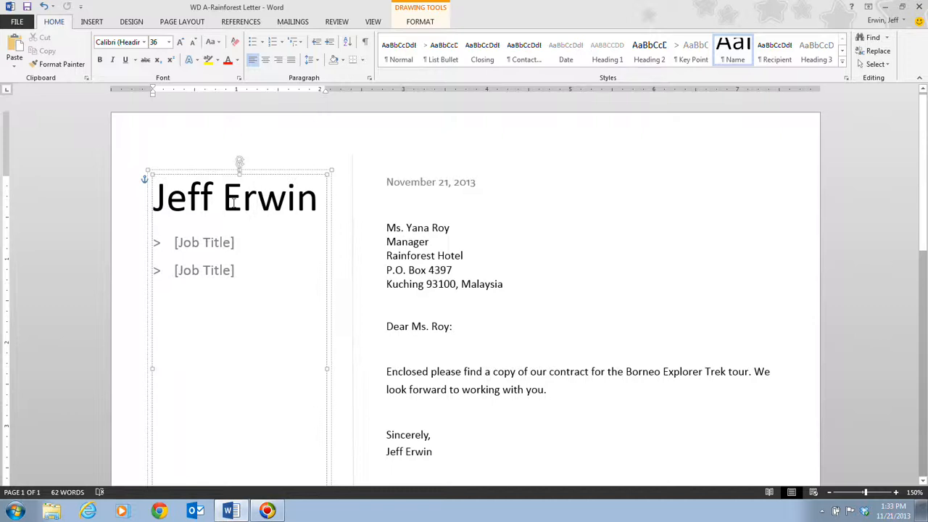
- Reduce the font size of the whole sender name heading to 24 points
drag(321, 202, 153, 200)
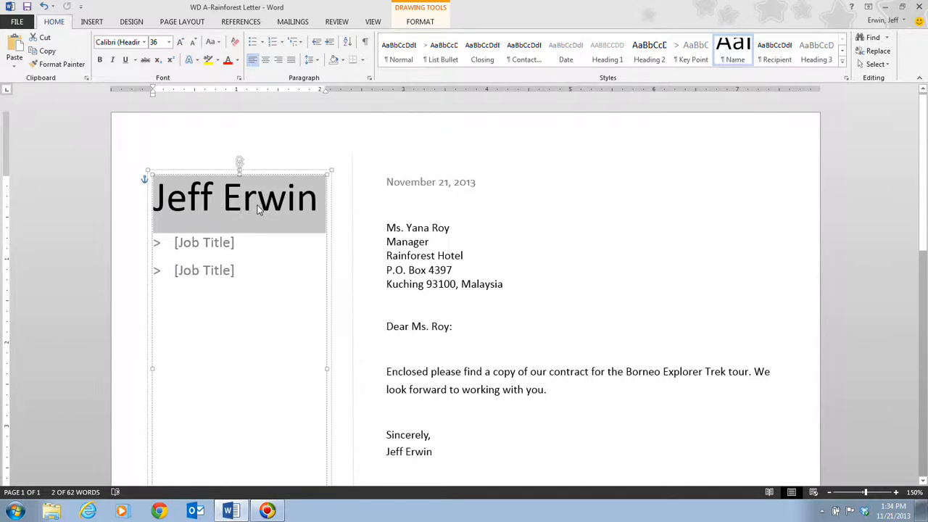
right_click(258, 209)
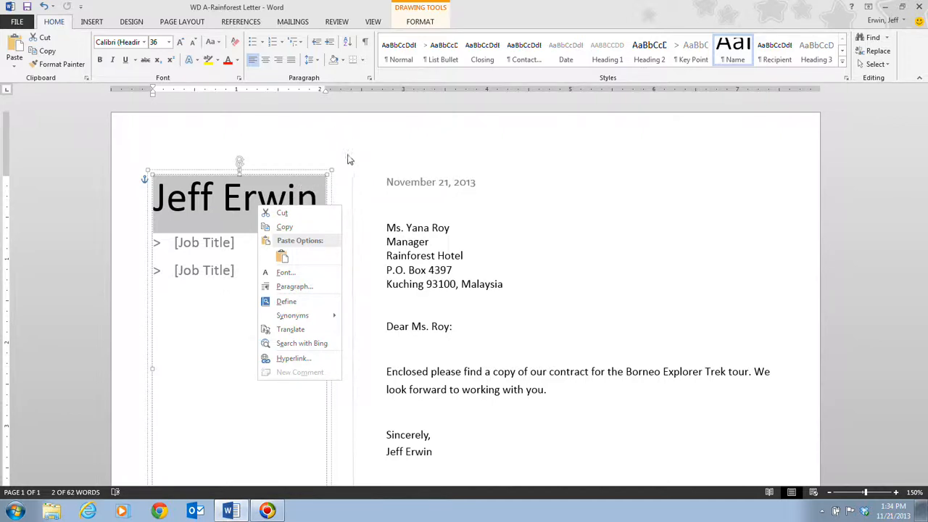
click(356, 169)
click(356, 170)
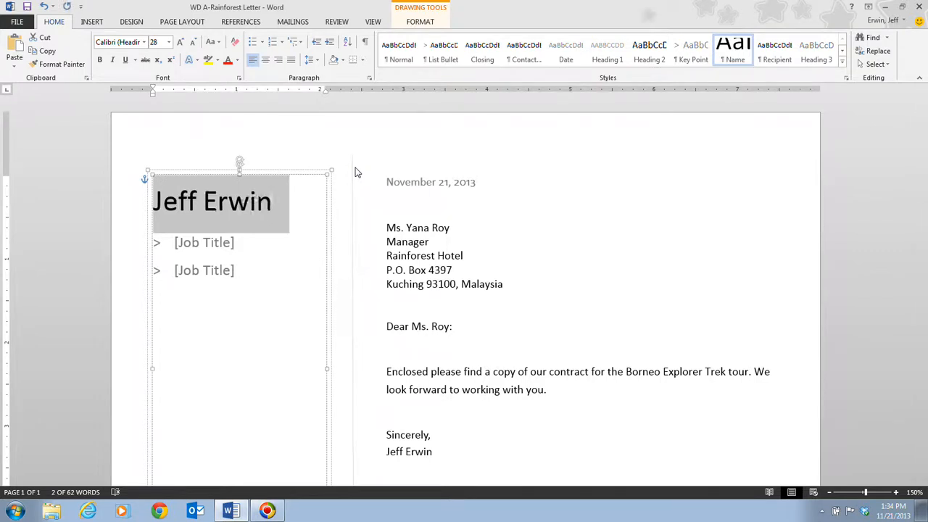
click(355, 172)
click(356, 172)
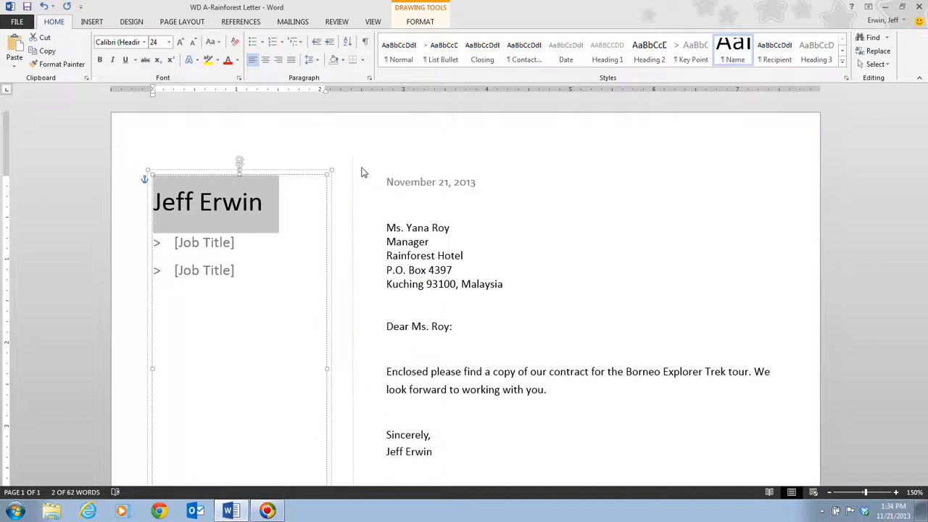
- Replace the selected sender name with the company name "Quest Specialty Travel"
text(Q)
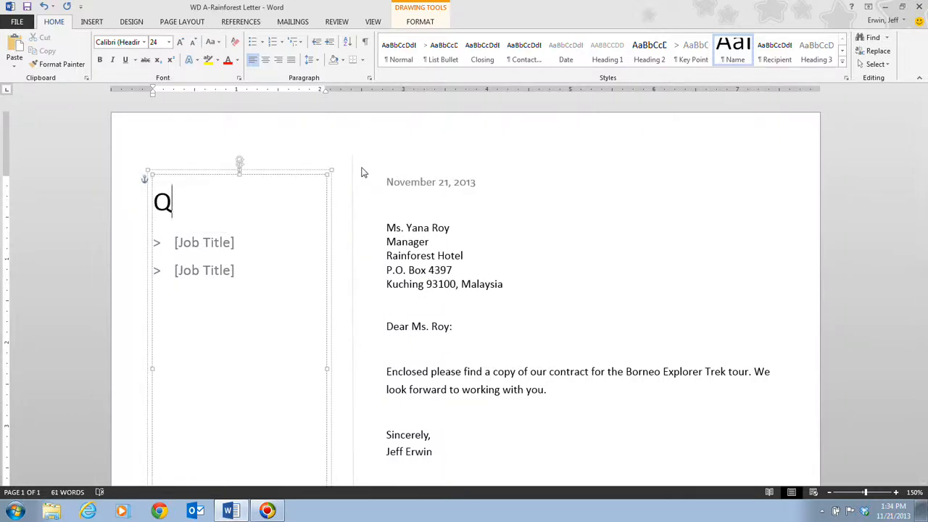
text(uest )
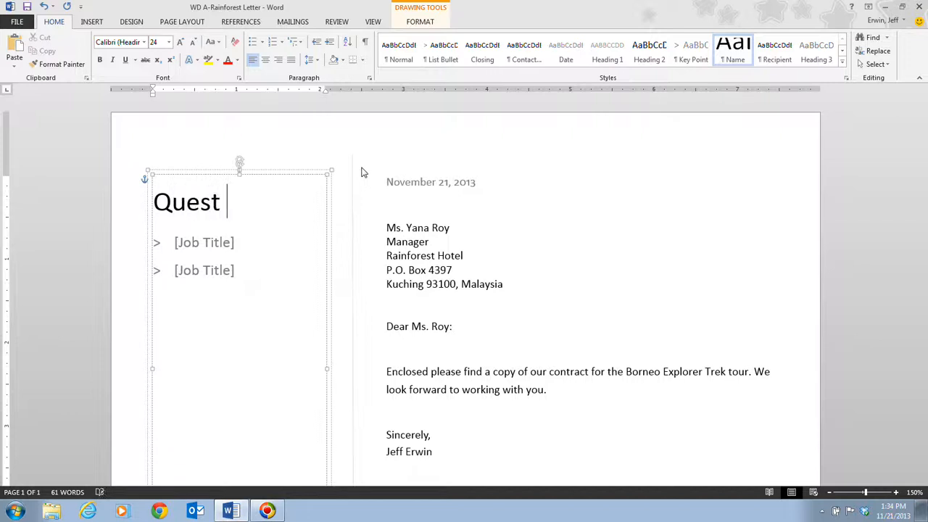
text(Specia)
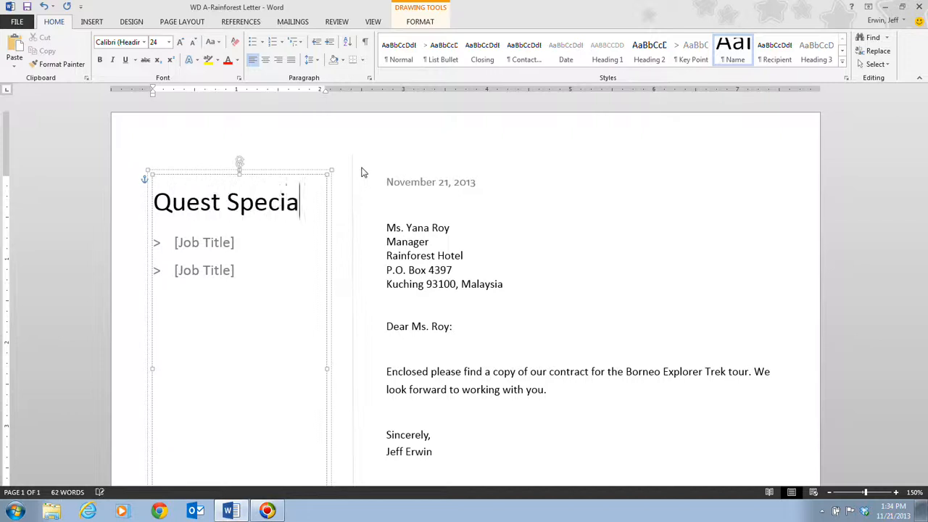
text(lty Travel)
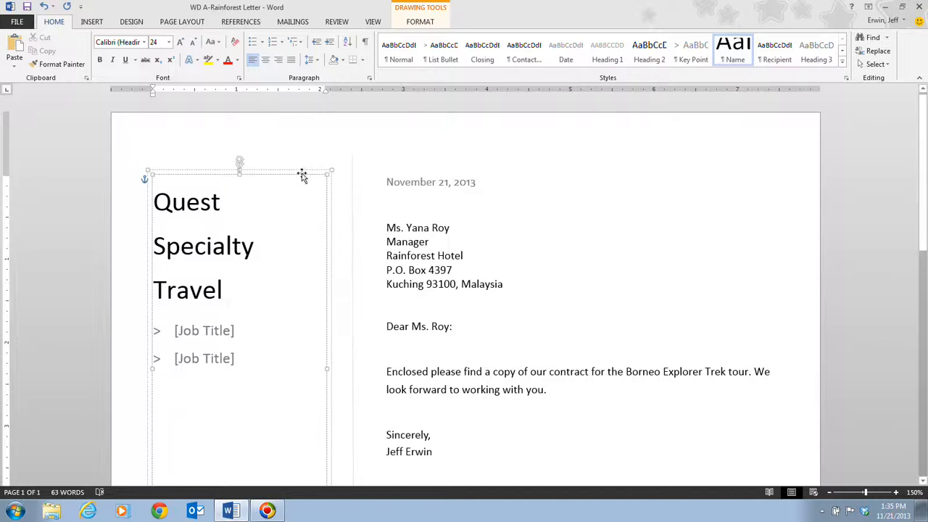
- Delete both Job Title placeholders below the company name along with their bullet markers
click(197, 331)
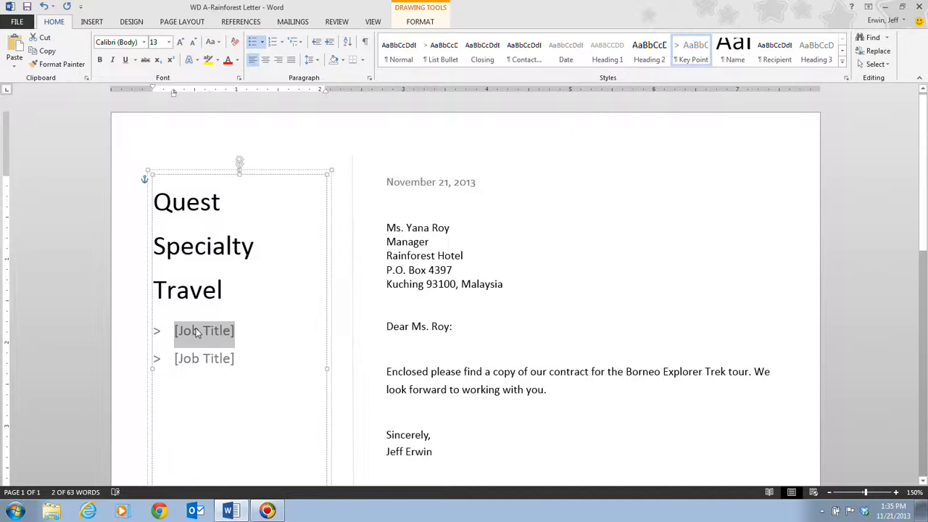
key(Delete)
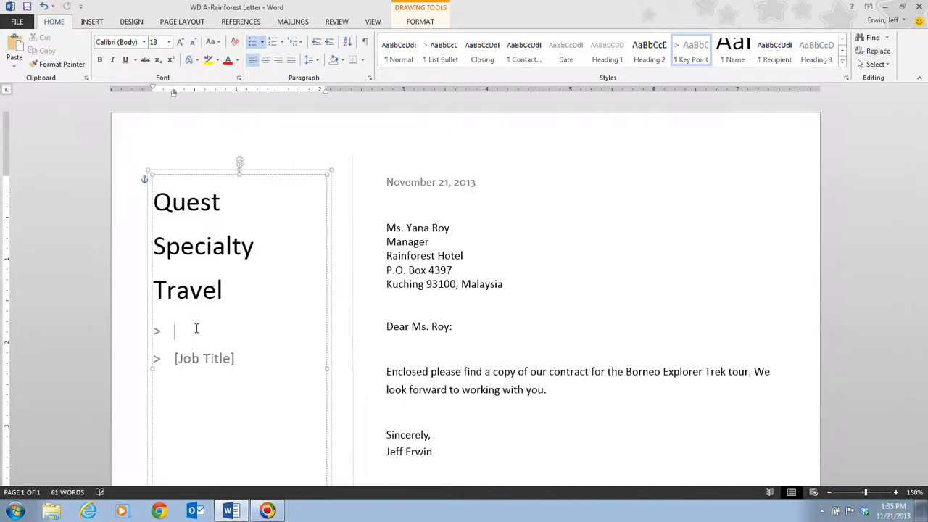
key(BackSpace)
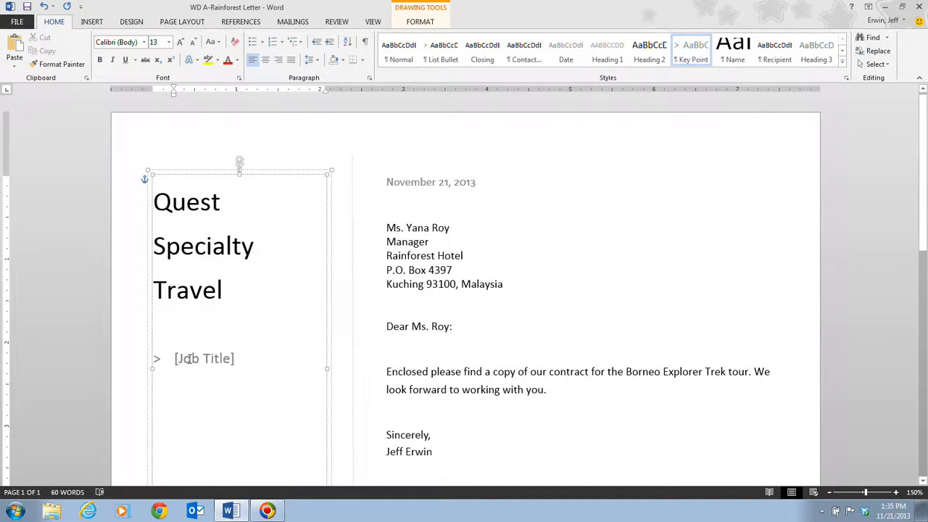
click(188, 358)
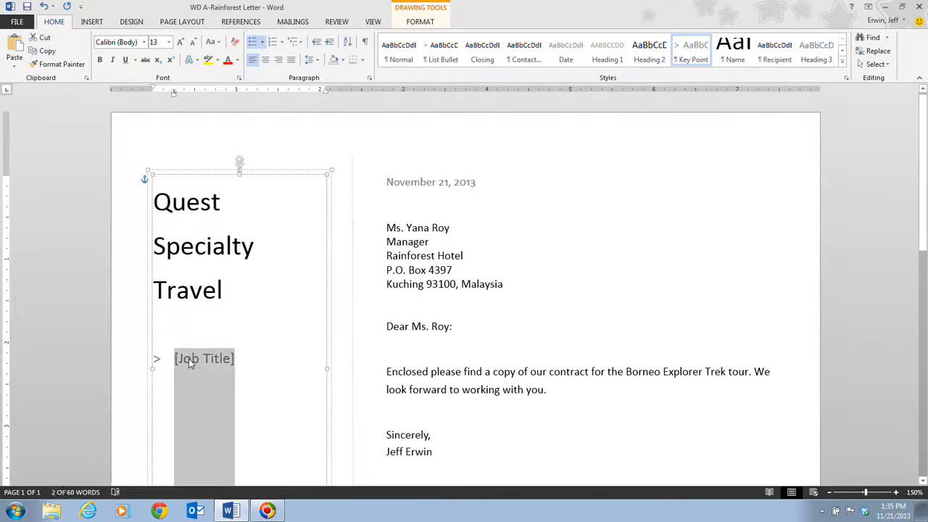
key(Delete)
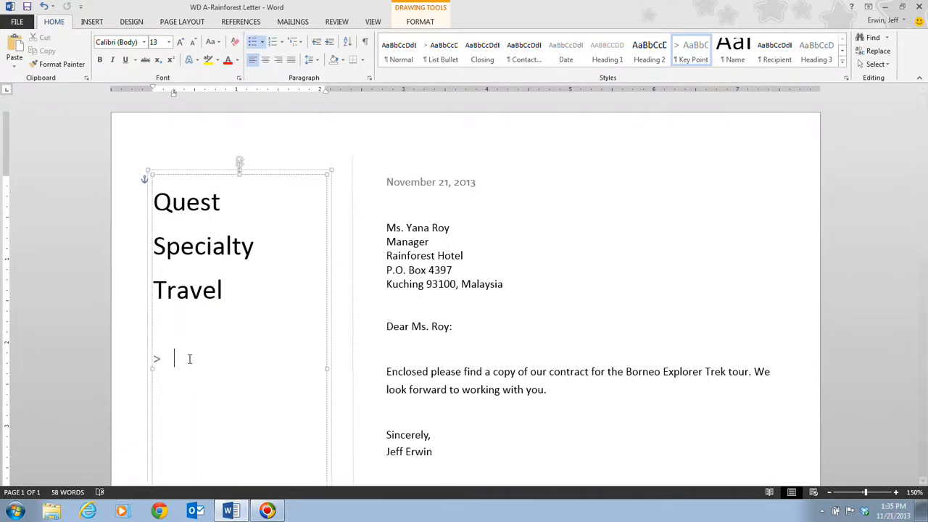
key(BackSpace)
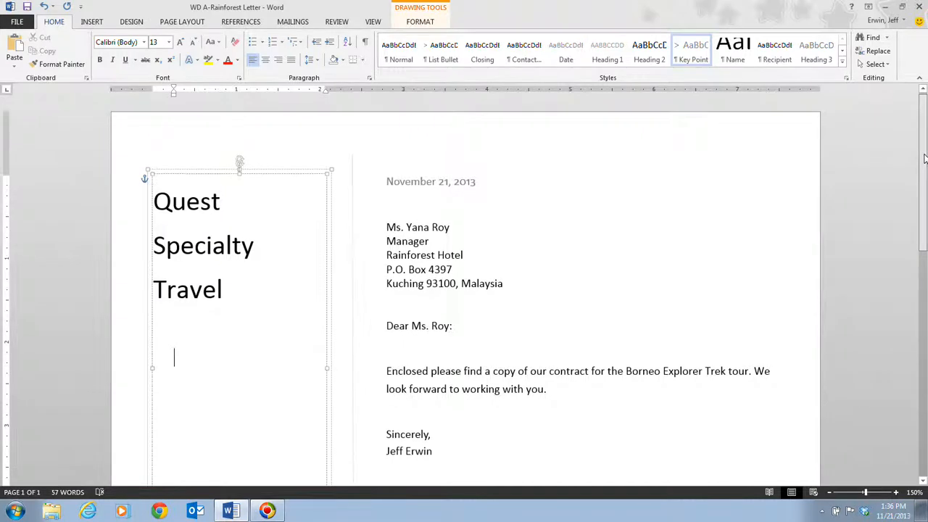
- Select the Website placeholder at the end of the contact details and zoom the document to page width
drag(924, 158, 924, 391)
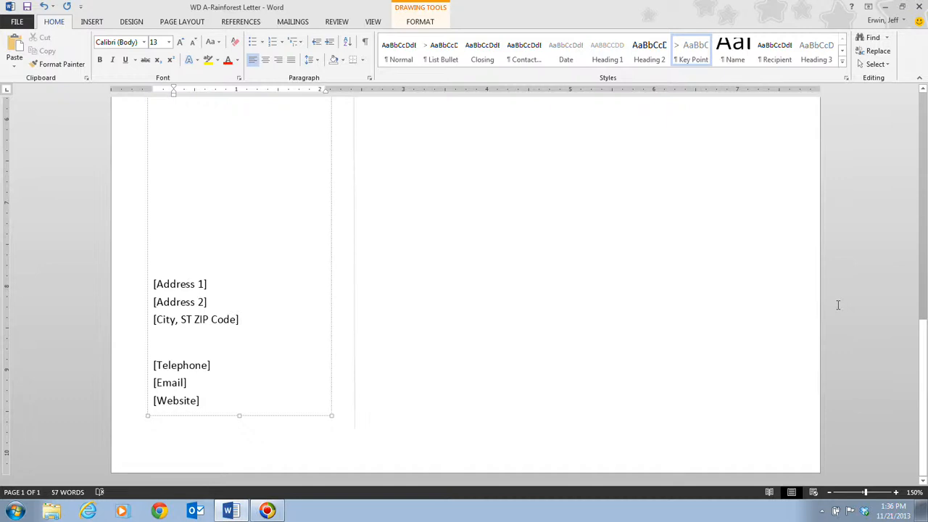
click(183, 400)
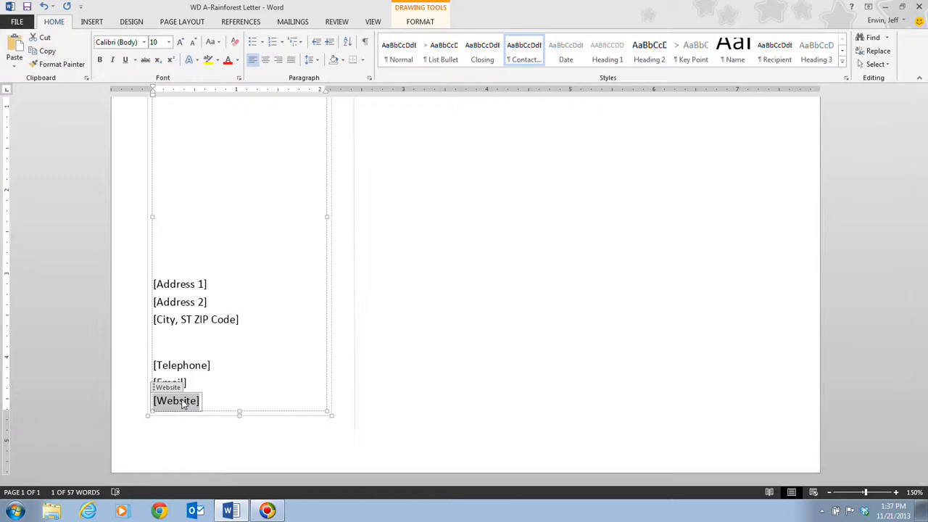
click(373, 22)
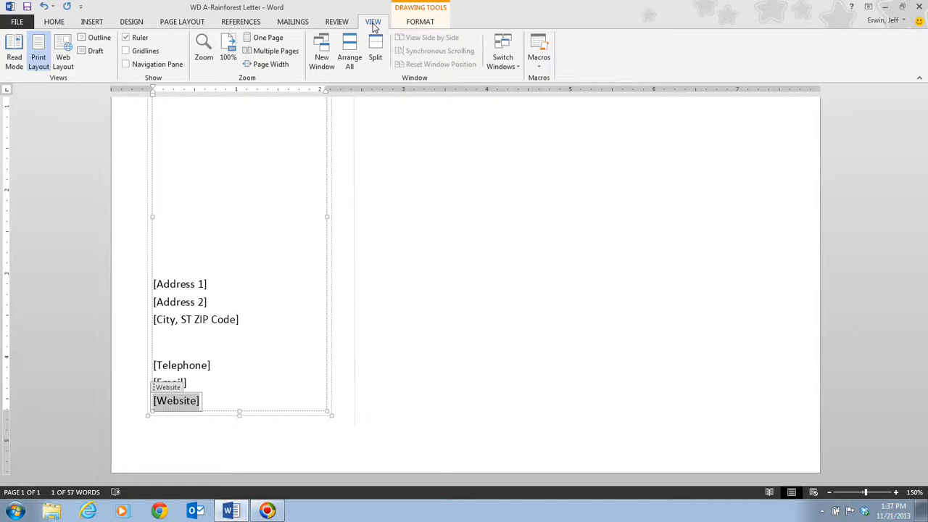
click(270, 64)
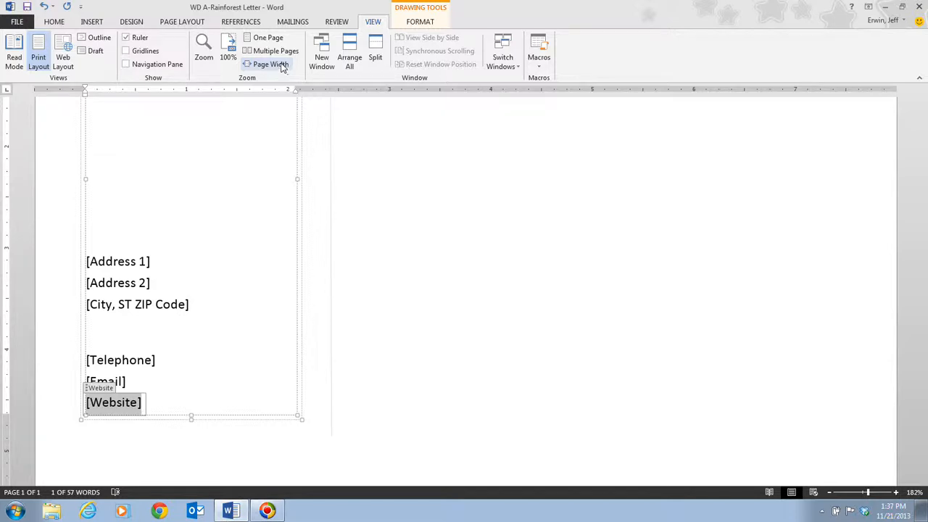
- Replace the address placeholder with the company's postal address, putting the street on one line and the city, state and ZIP code on the second
click(116, 262)
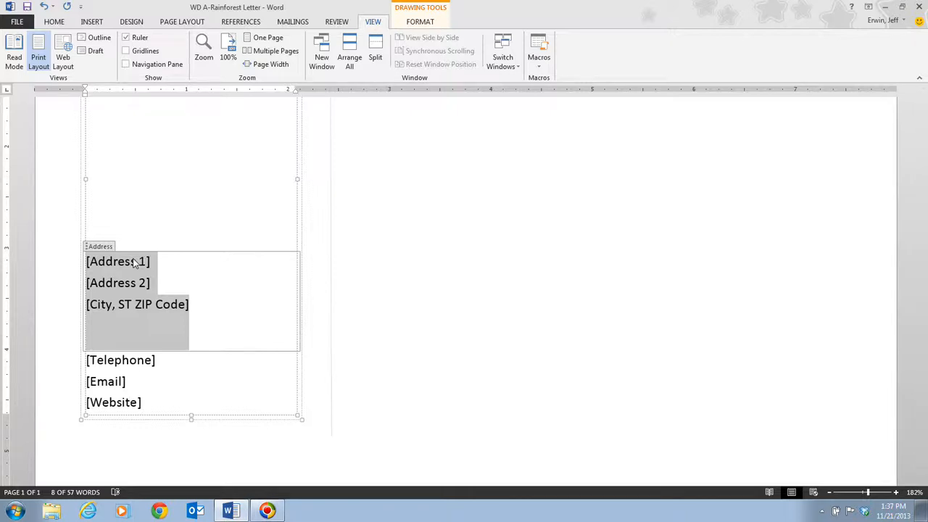
text(3)
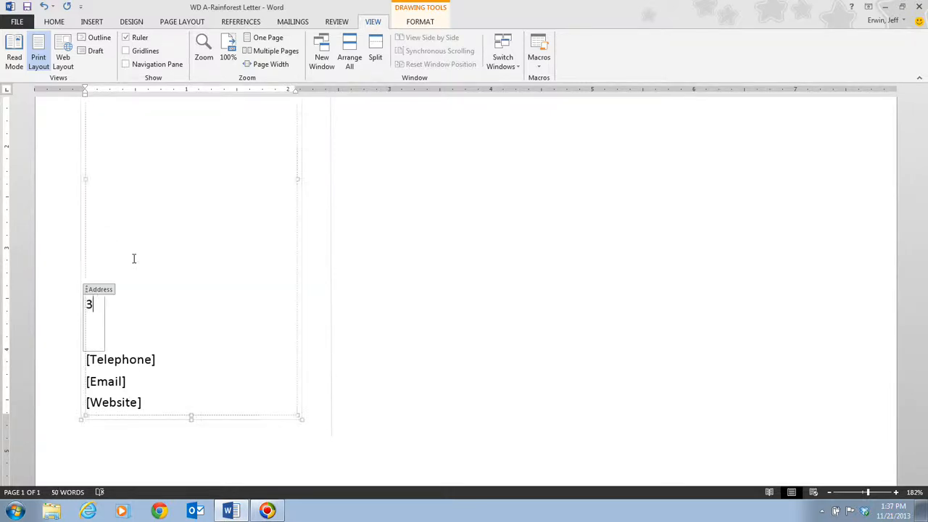
text(40 West)
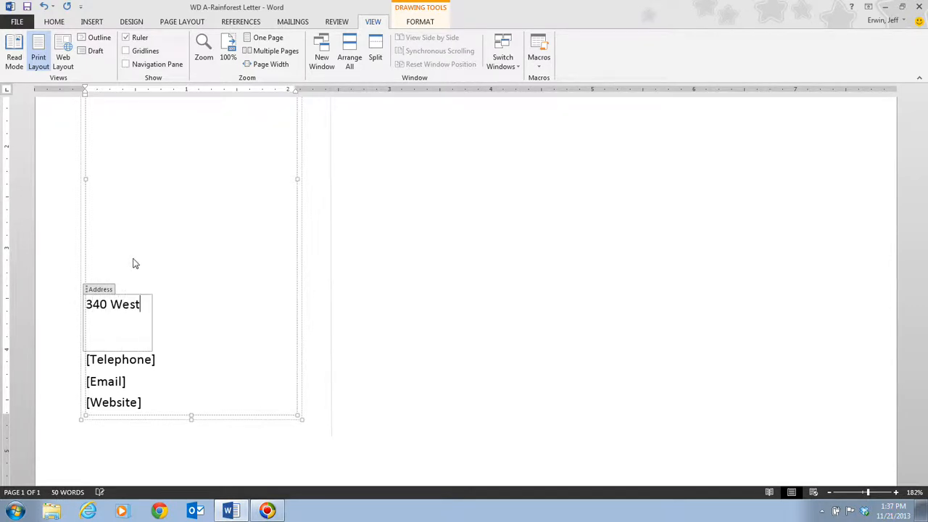
text( Market )
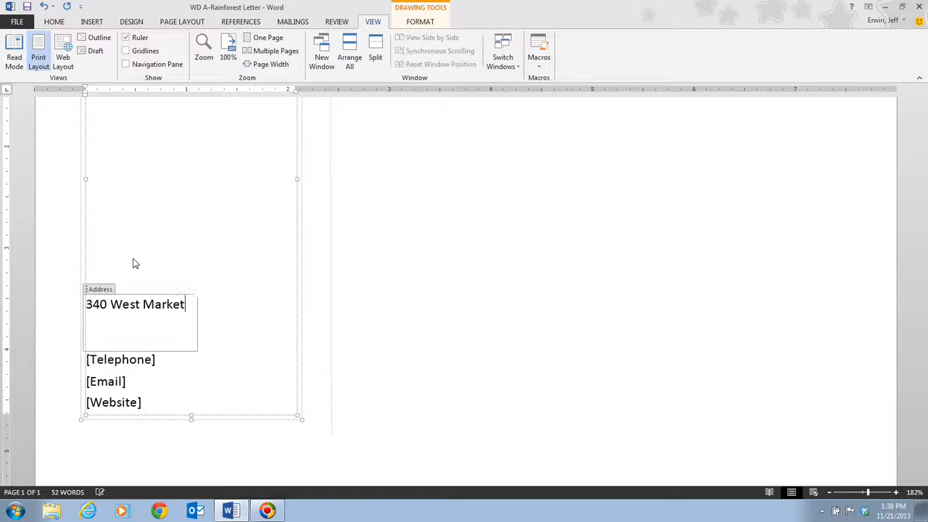
text(Street)
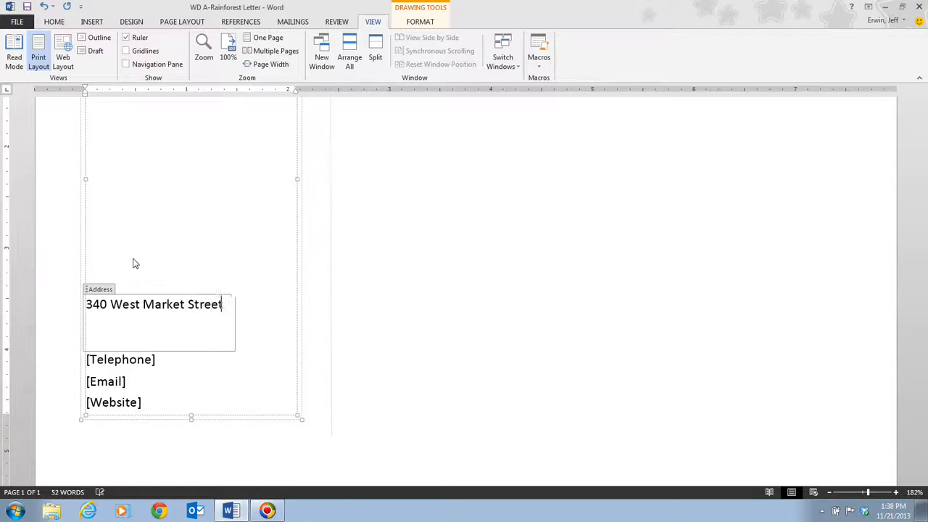
key(Return)
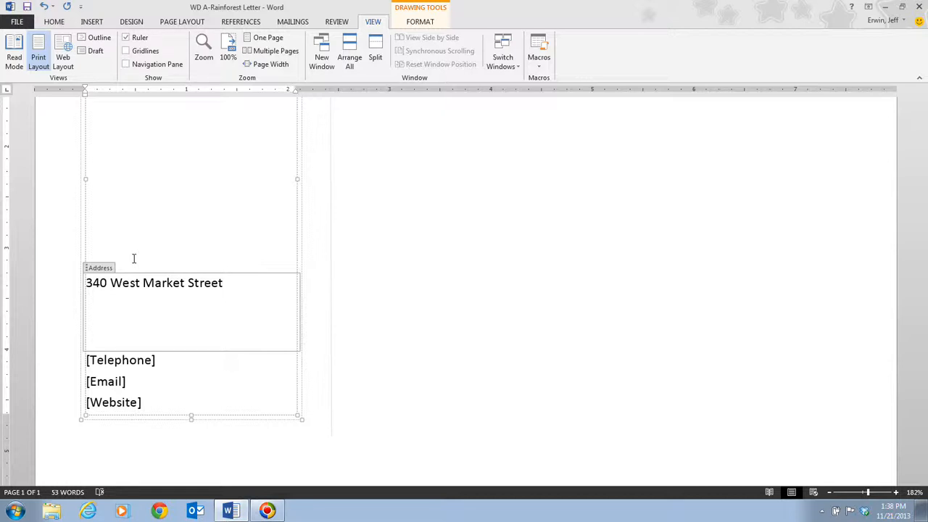
text(San Diego, CA 92101)
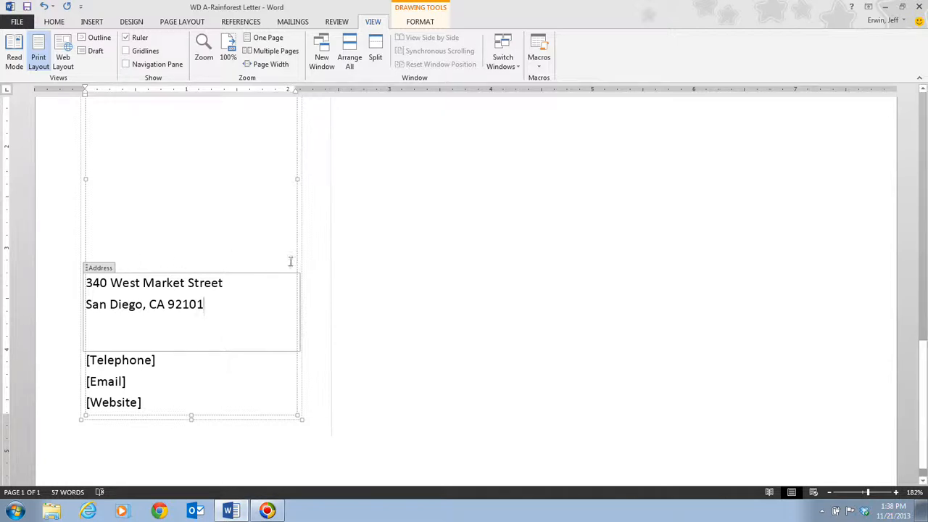
- Zoom the letter to Whole page using the Zoom dialog
click(921, 495)
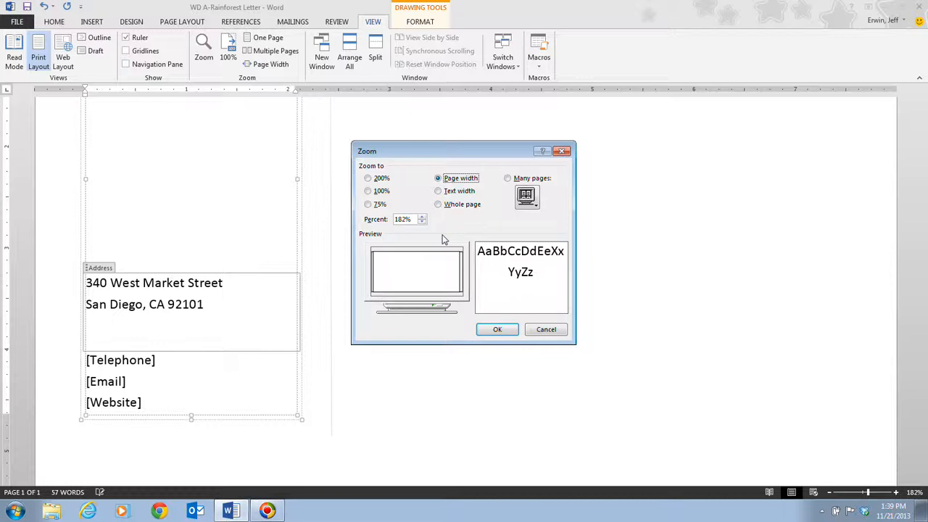
click(437, 204)
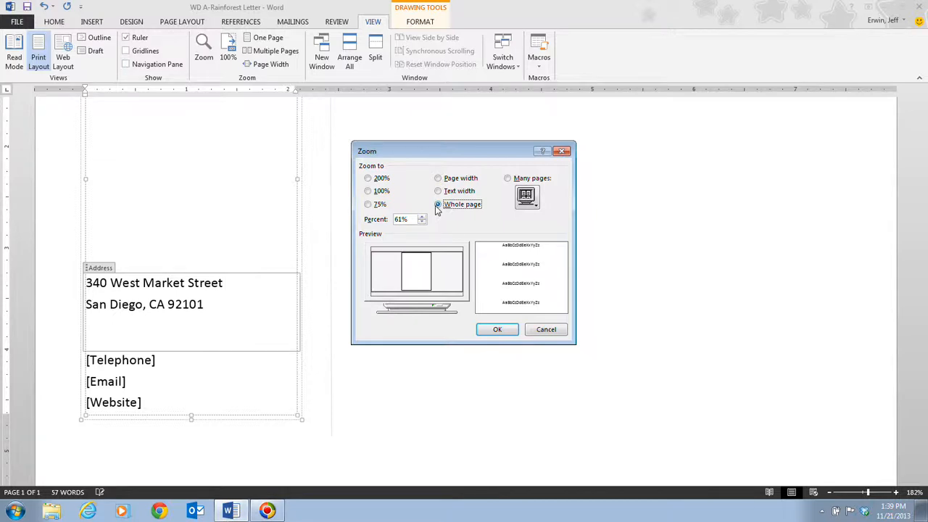
click(496, 330)
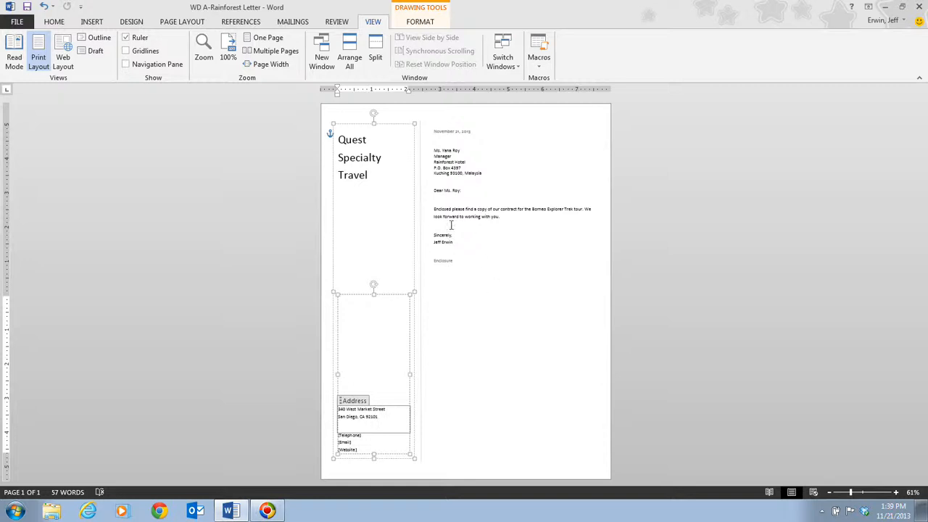
- Place the cursor in the company name, set the zoom to 100%, and switch the letter to Read Mode
click(363, 139)
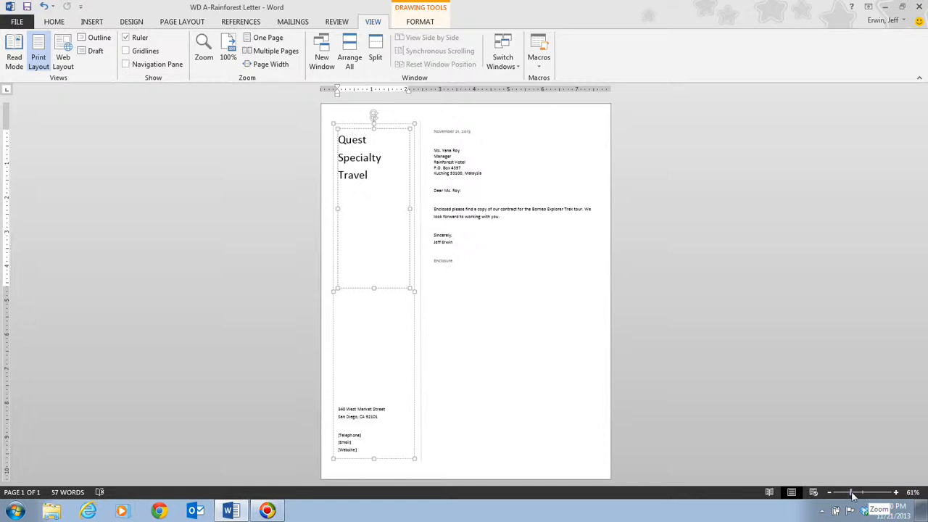
drag(852, 495, 863, 495)
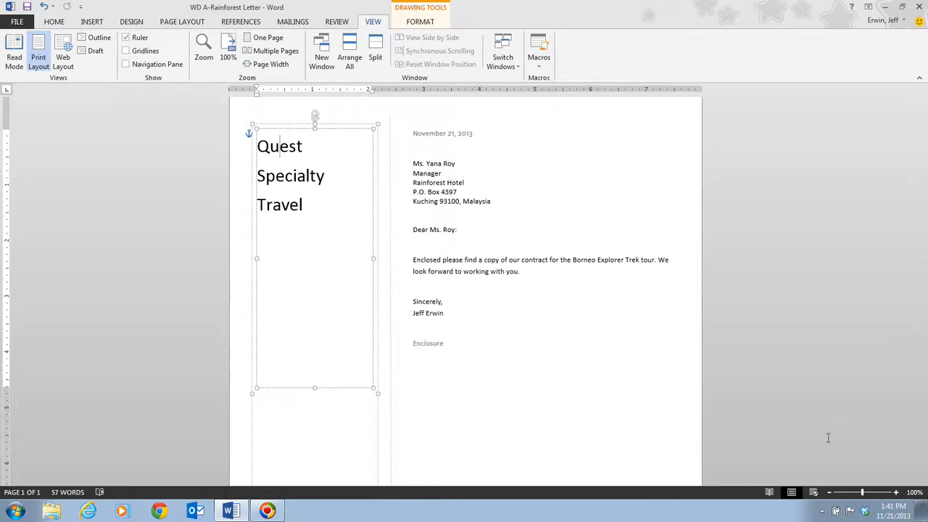
click(772, 494)
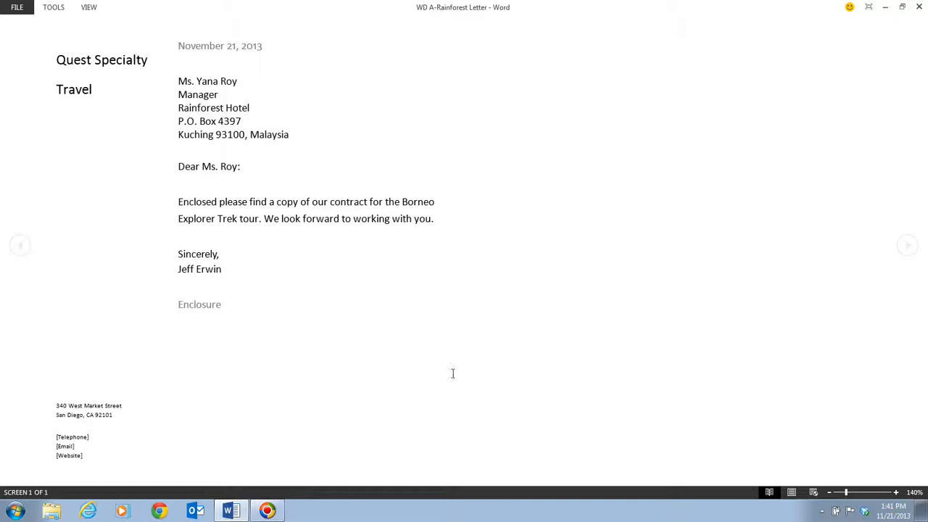
- Return the letter from Read Mode to Print Layout view and increase the zoom to 120%
click(791, 493)
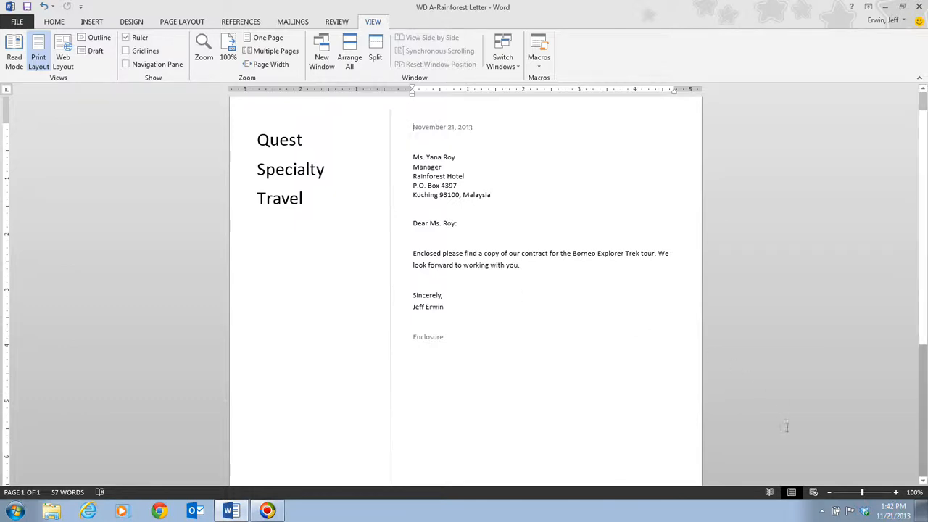
click(897, 493)
click(897, 493)
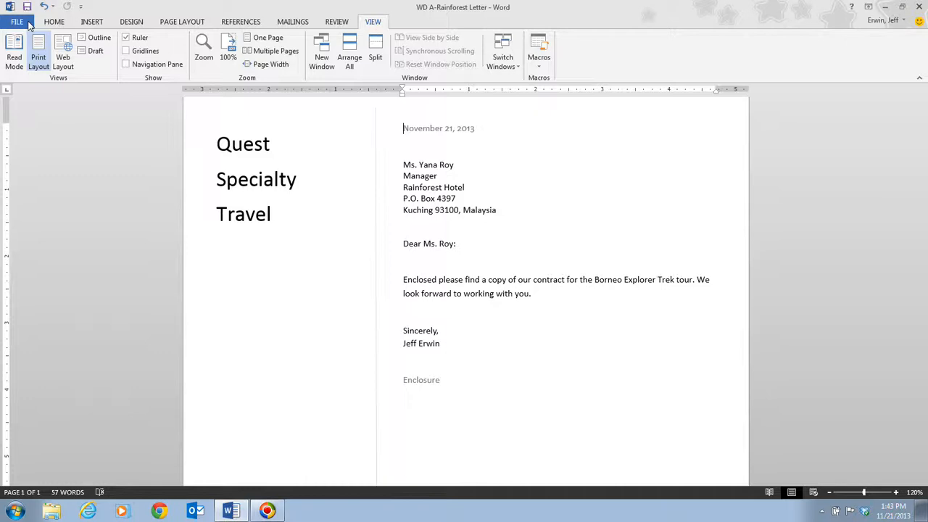
- Display the letter in Web Layout view, followed by Outline view
click(63, 62)
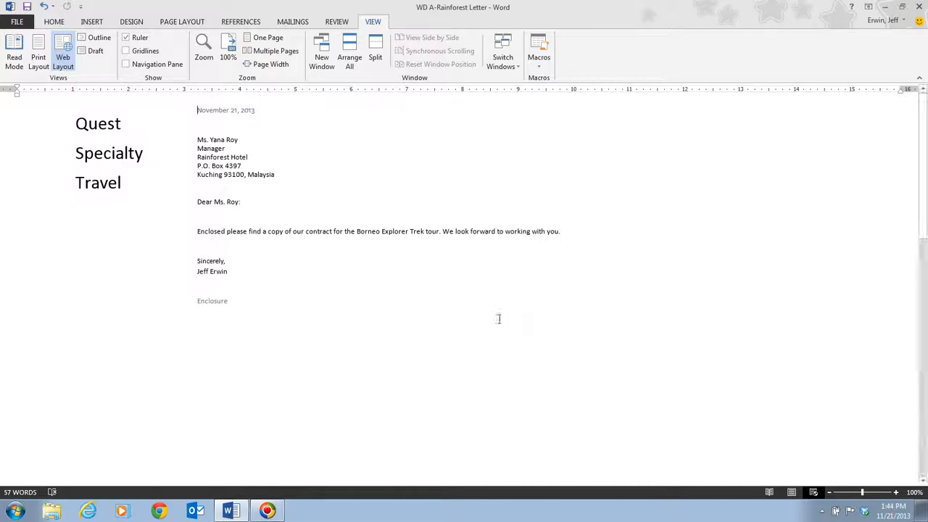
click(85, 39)
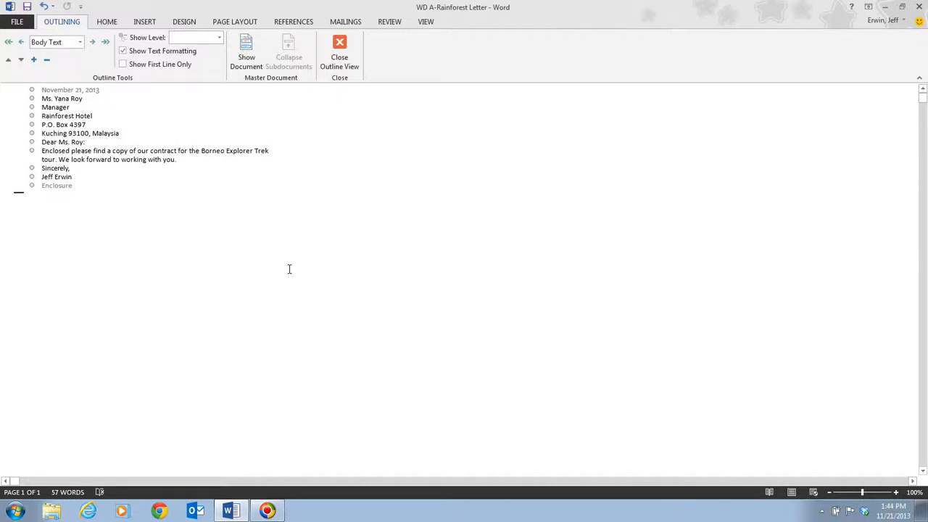
- Display the letter in Draft view, and return it to Print Layout view to look over the page
click(428, 23)
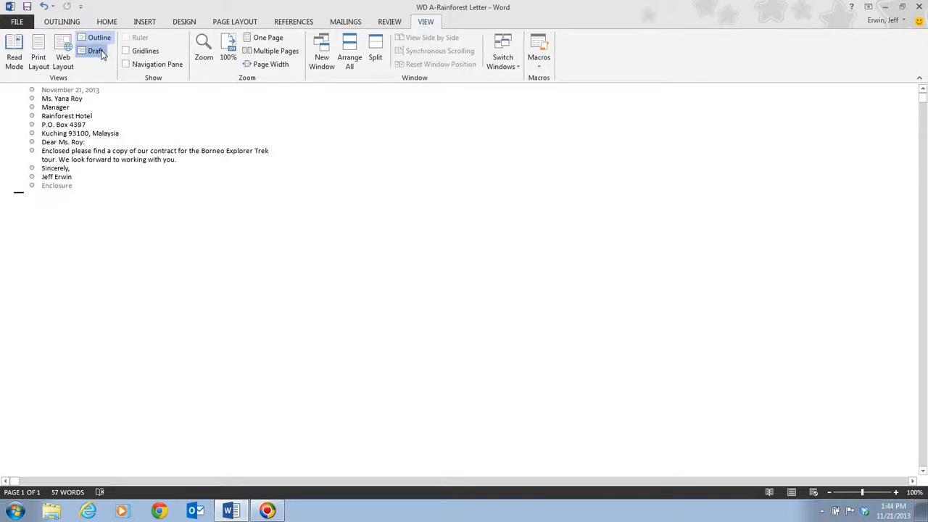
click(95, 51)
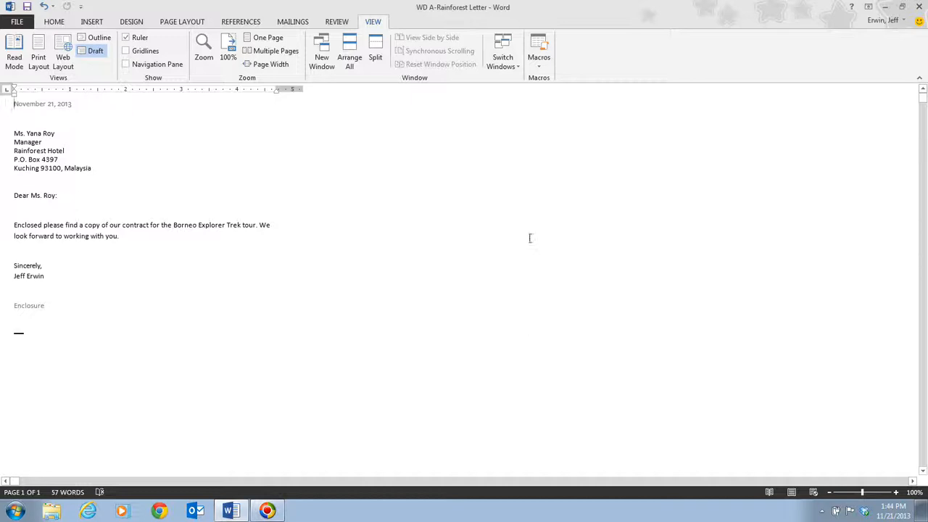
click(37, 63)
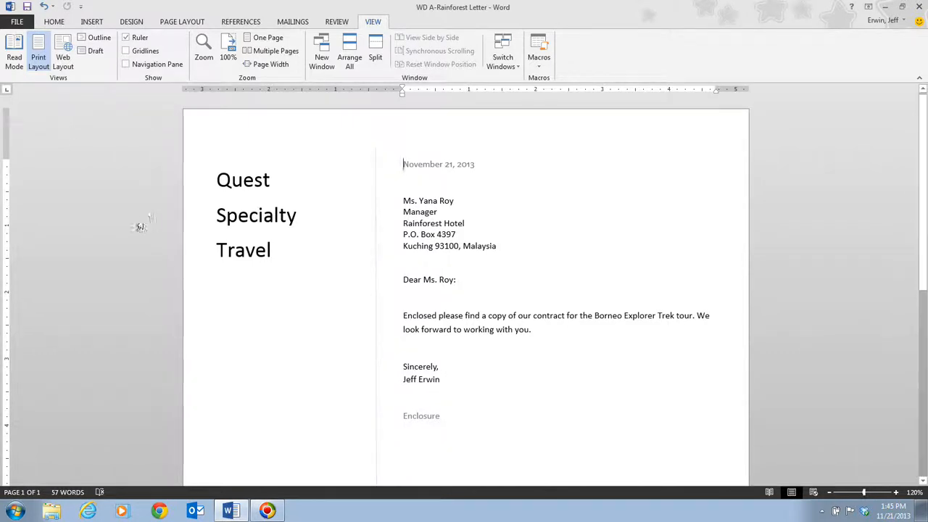
scroll(139, 226, down, 5)
scroll(140, 226, down, 3)
scroll(140, 226, up, 6)
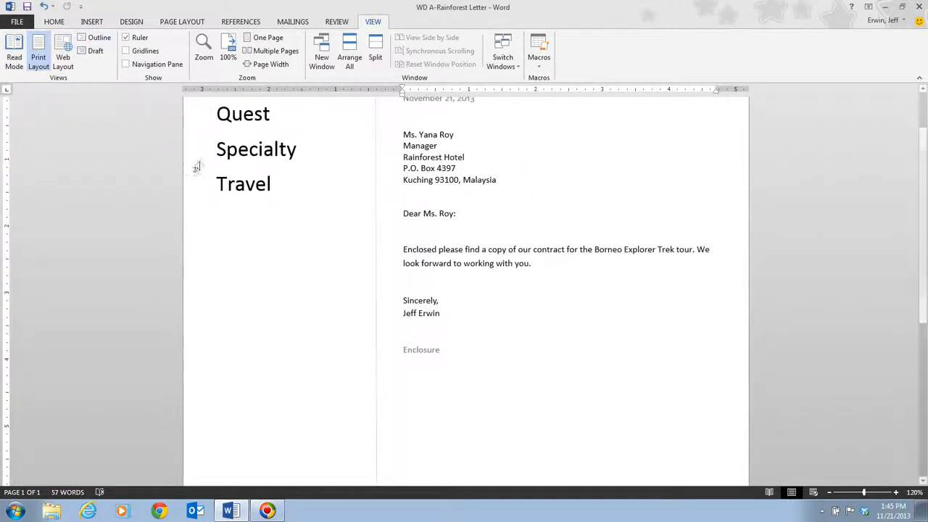
scroll(634, 339, up, 2)
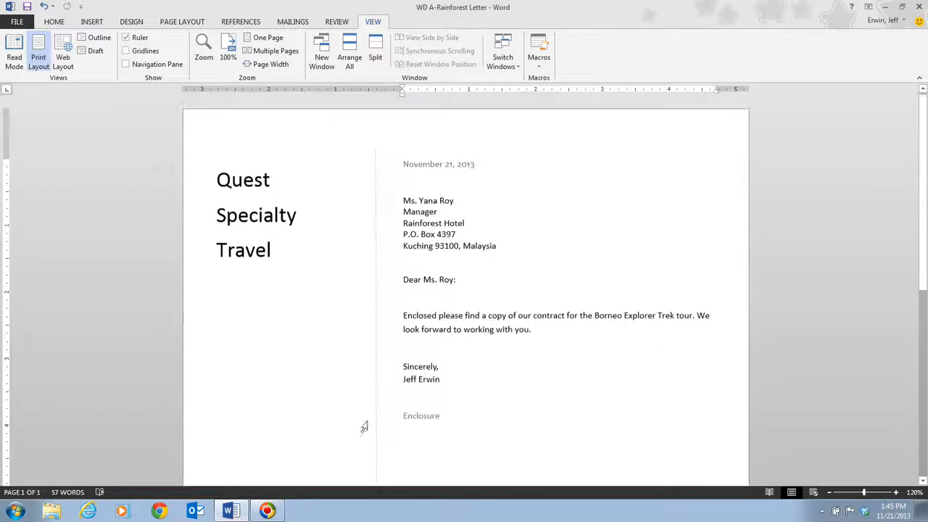